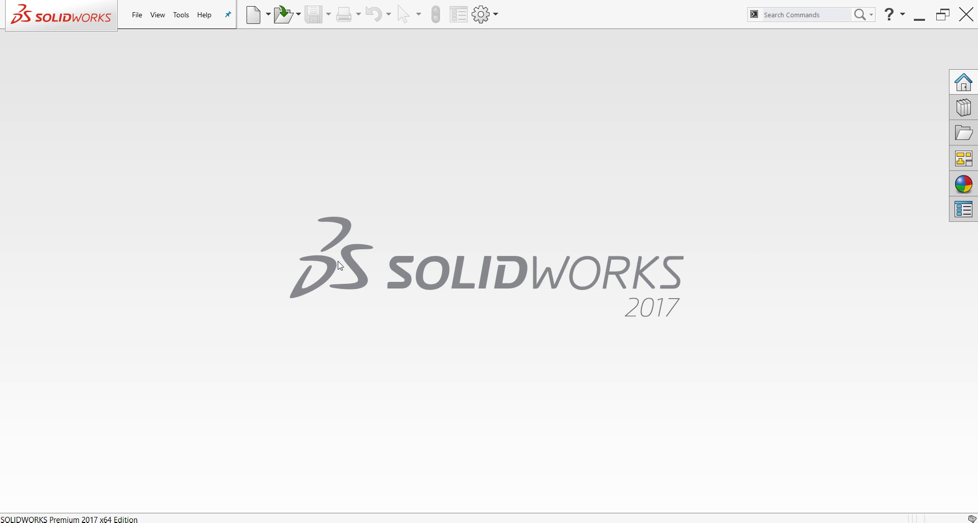
Back up the SOLIDWORKS 2017 settings to a .sldreg file on the Desktop with the Save/Restore Settings wizard.
{"action": "left_click", "coordinate": [498, 15]}
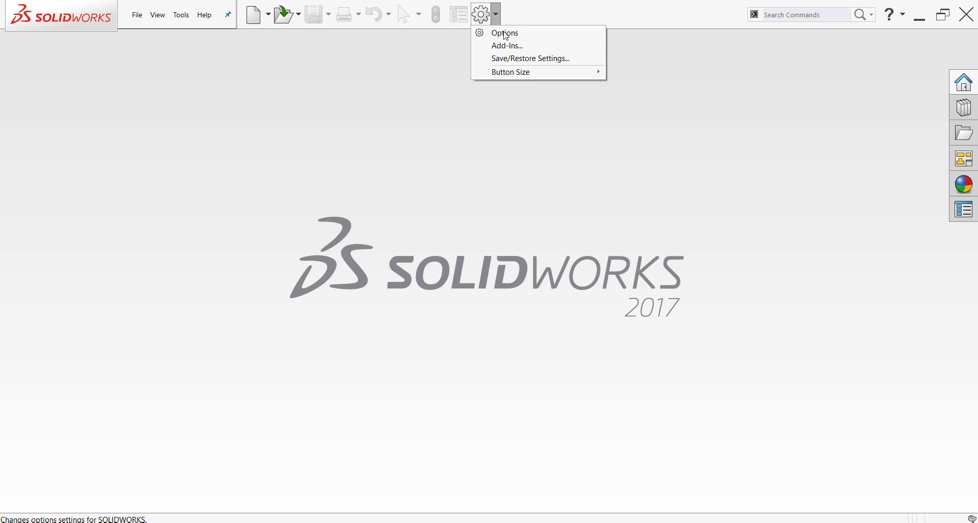
{"action": "left_click", "coordinate": [515, 62]}
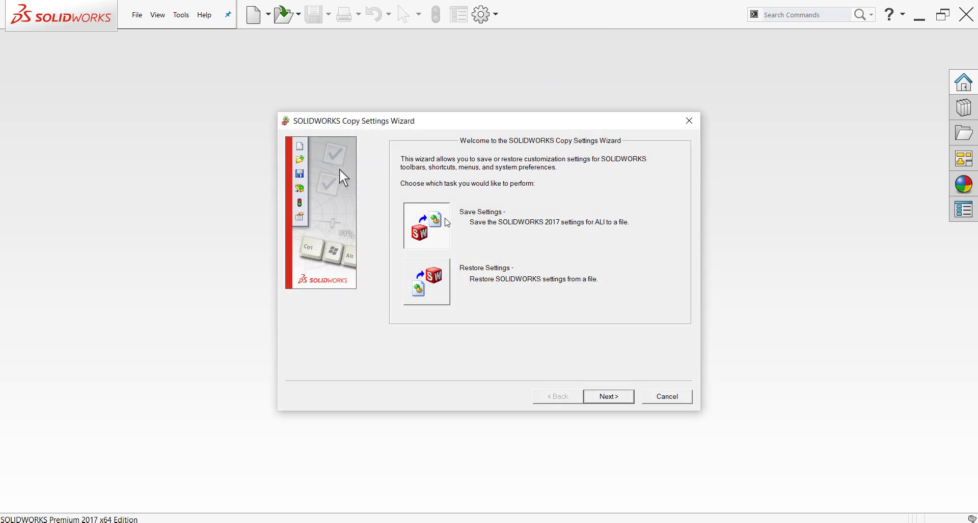
{"action": "left_click", "coordinate": [606, 400]}
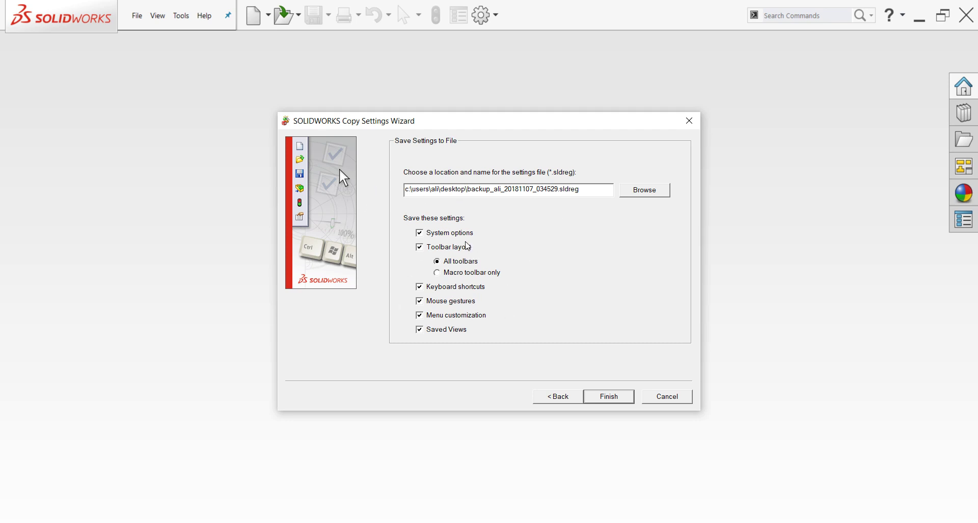
{"action": "left_click", "coordinate": [641, 195]}
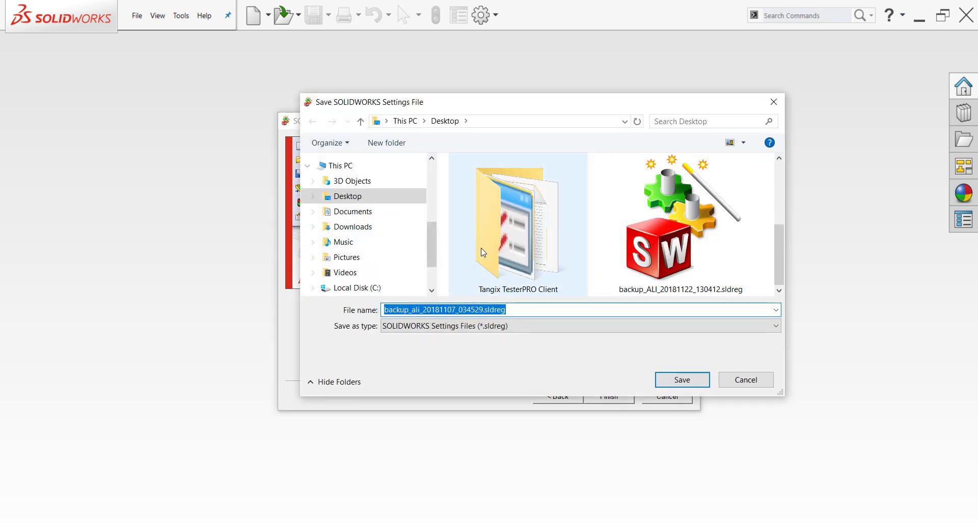
{"action": "left_click", "coordinate": [362, 199]}
{"action": "left_click", "coordinate": [671, 378]}
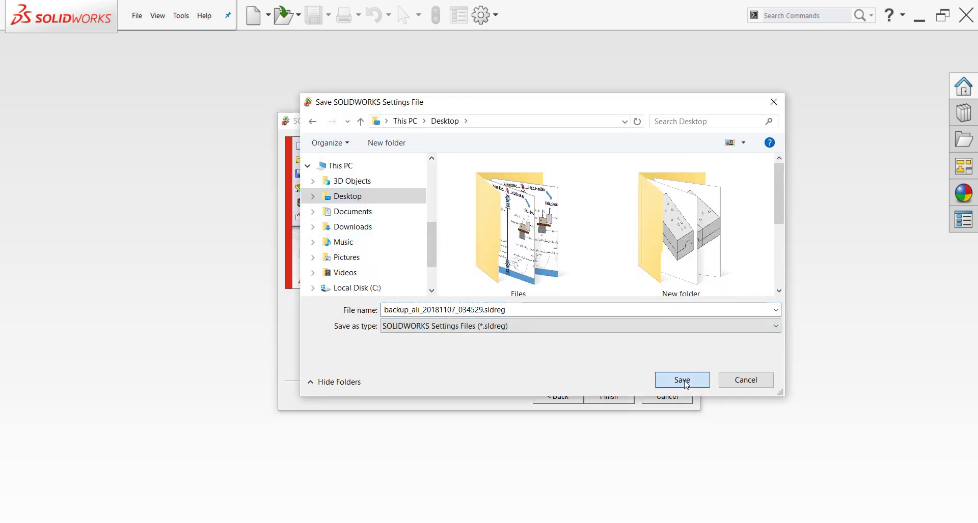
{"action": "left_click", "coordinate": [622, 400]}
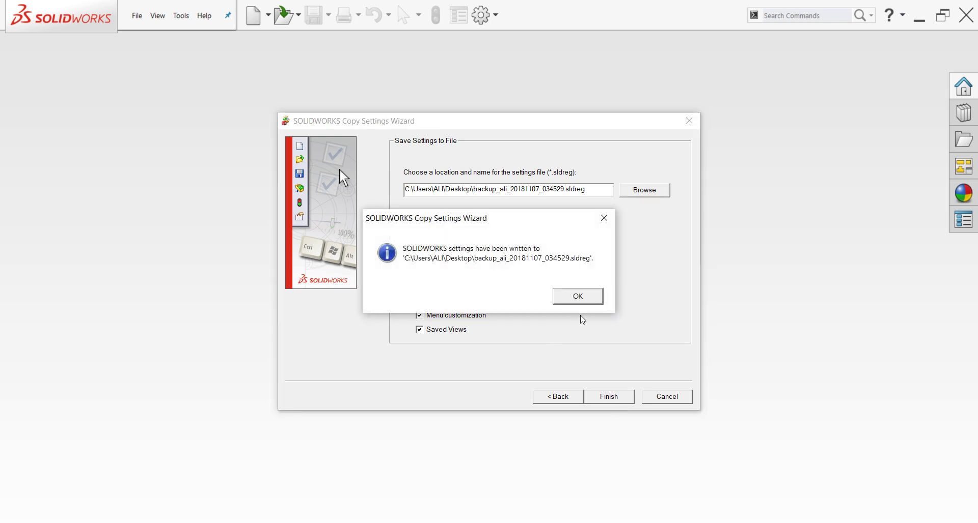
{"action": "left_click", "coordinate": [576, 297]}
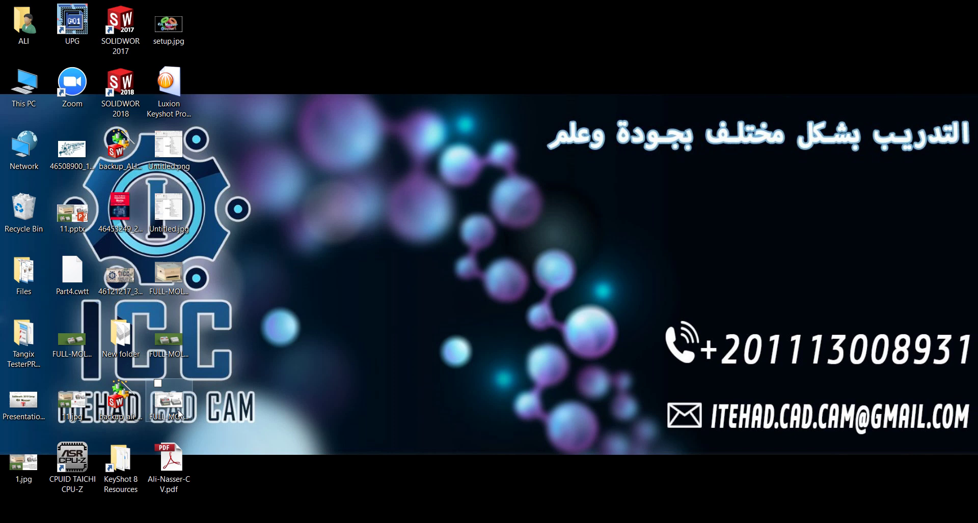
Apply the Desktop .sldreg backup to SOLIDWORKS 2018 for the current user and confirm the successful copy.
{"action": "mouse_move", "coordinate": [120, 403]}
{"action": "left_mouse_down"}
{"action": "mouse_move", "coordinate": [413, 48]}
{"action": "mouse_move", "coordinate": [398, 62]}
{"action": "left_mouse_up"}
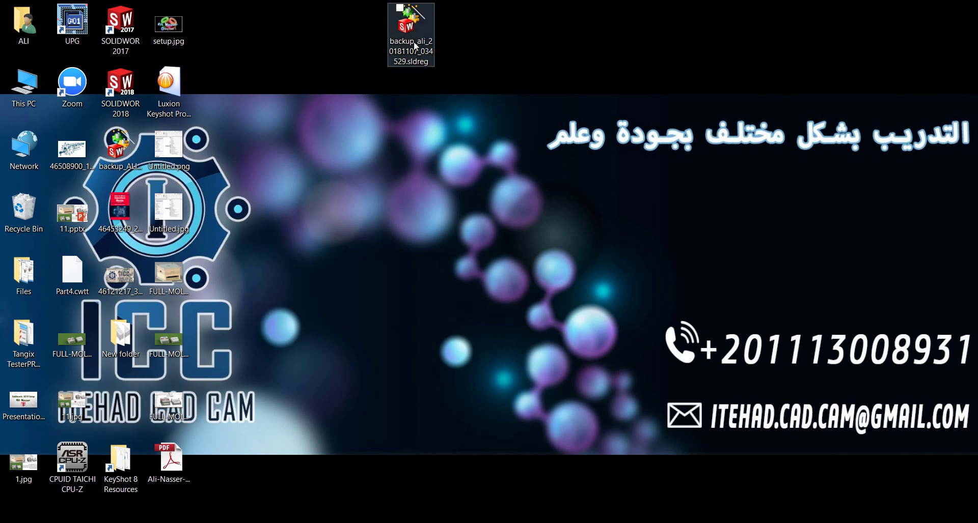
{"action": "double_click", "coordinate": [413, 45]}
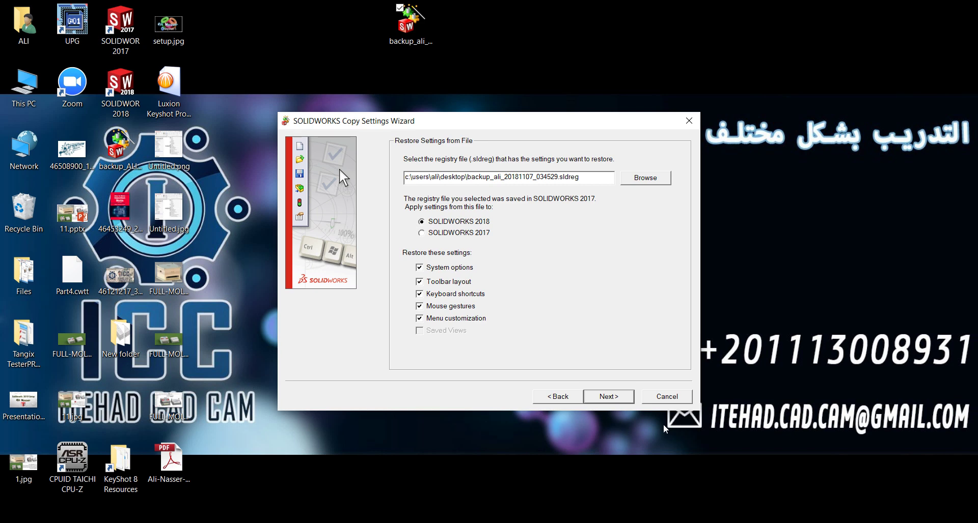
{"action": "left_click", "coordinate": [616, 400]}
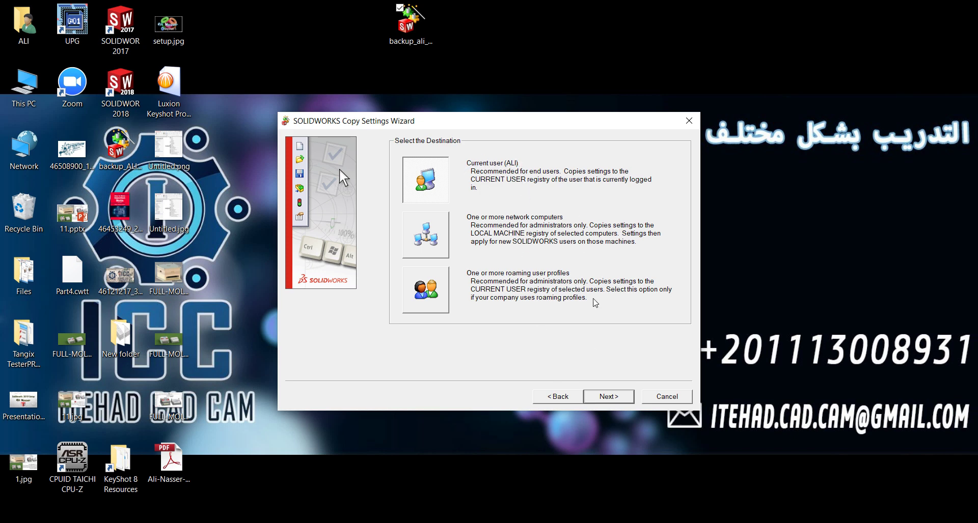
{"action": "left_click", "coordinate": [611, 398]}
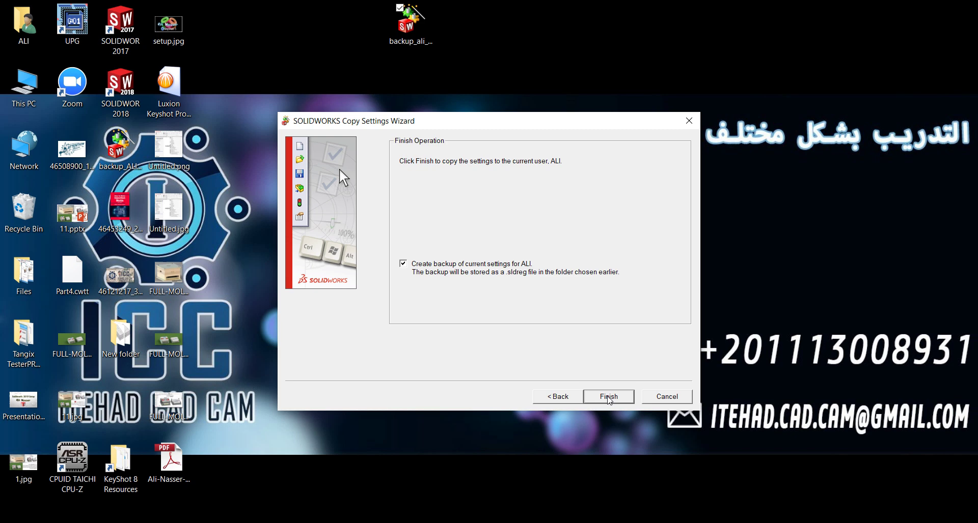
{"action": "left_click", "coordinate": [610, 399]}
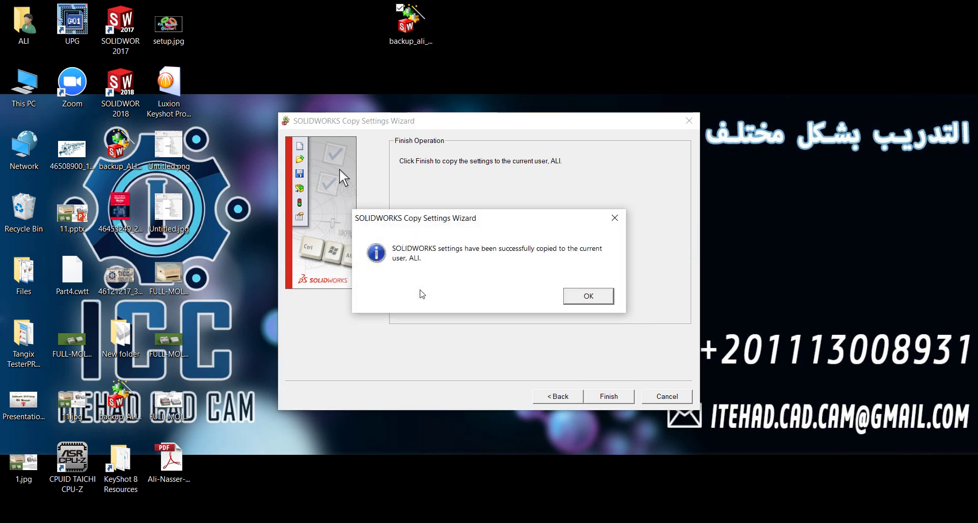
{"action": "left_click", "coordinate": [593, 298]}
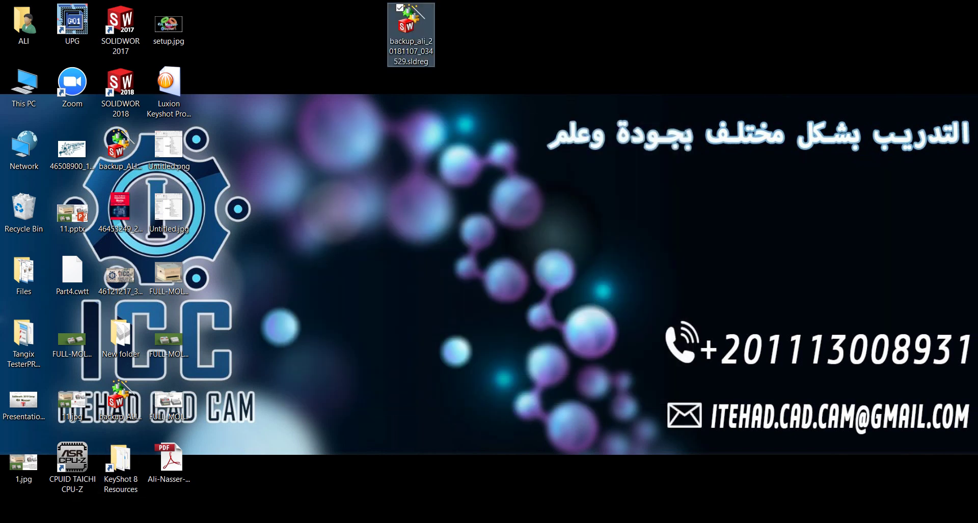
Start SOLIDWORKS 2018 from its desktop shortcut and accept the new menu customization.
{"action": "left_click", "coordinate": [131, 105]}
{"action": "double_click", "coordinate": [131, 105]}
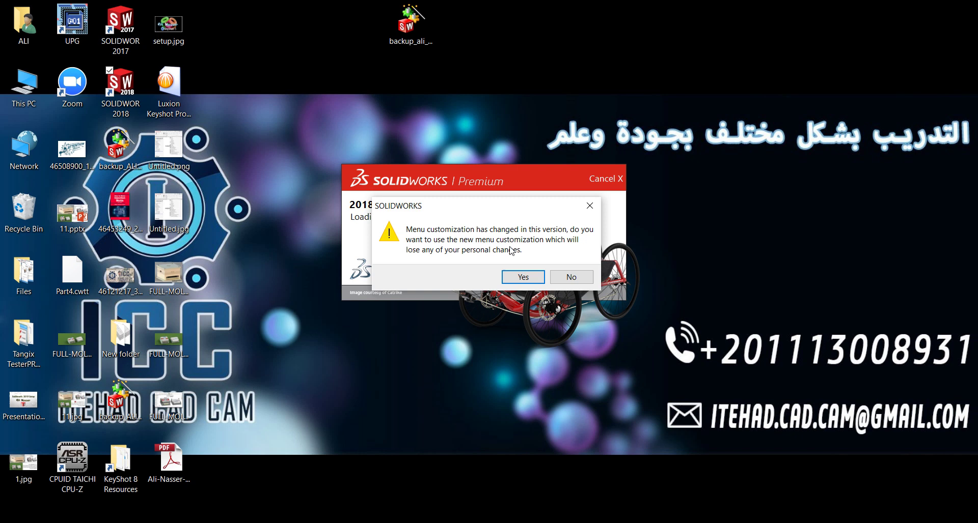
{"action": "left_click", "coordinate": [523, 278]}
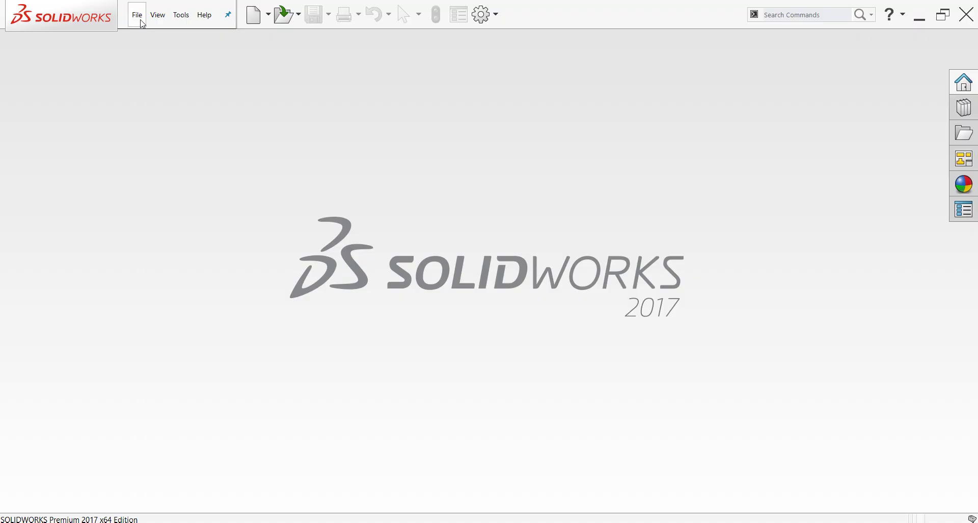
Create a new part, update the default CommandManager tabs, close it, and accept the new Toolbox location.
{"action": "left_click", "coordinate": [250, 15]}
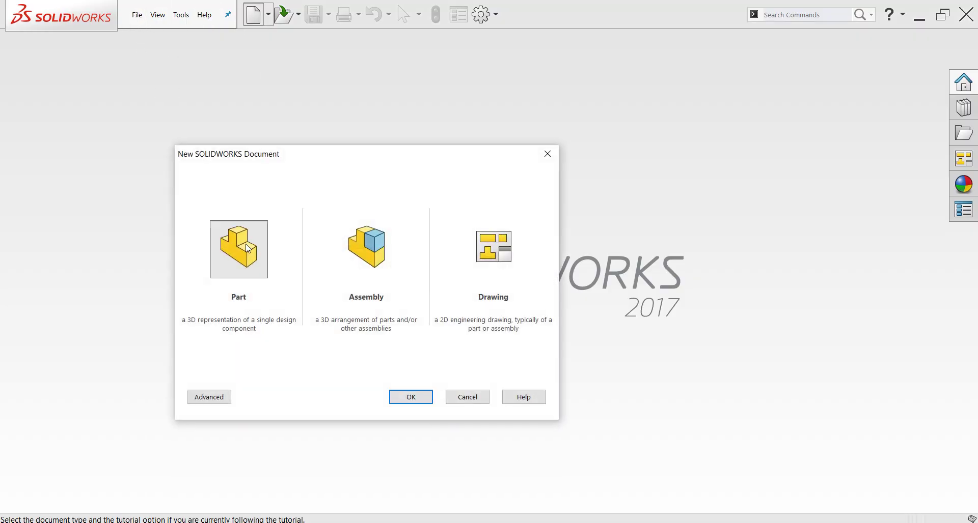
{"action": "double_click", "coordinate": [238, 249]}
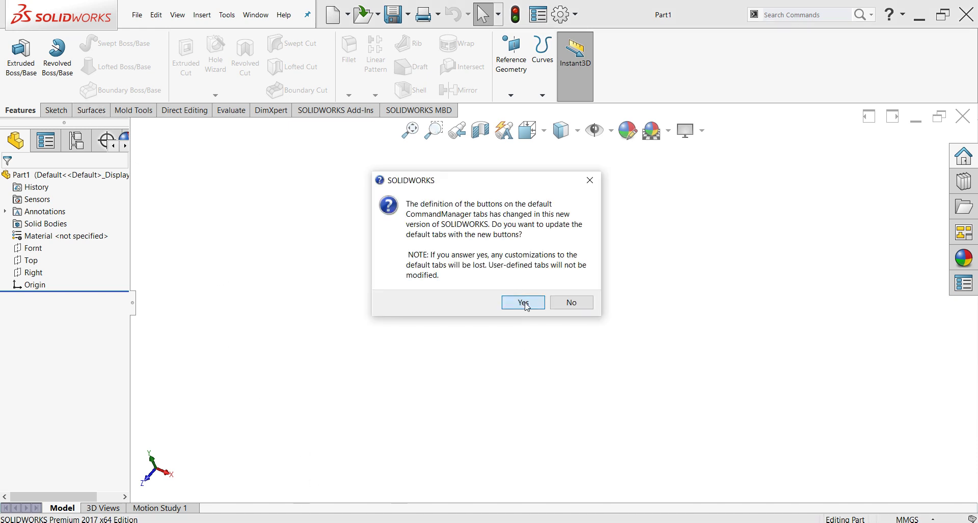
{"action": "left_click", "coordinate": [526, 306]}
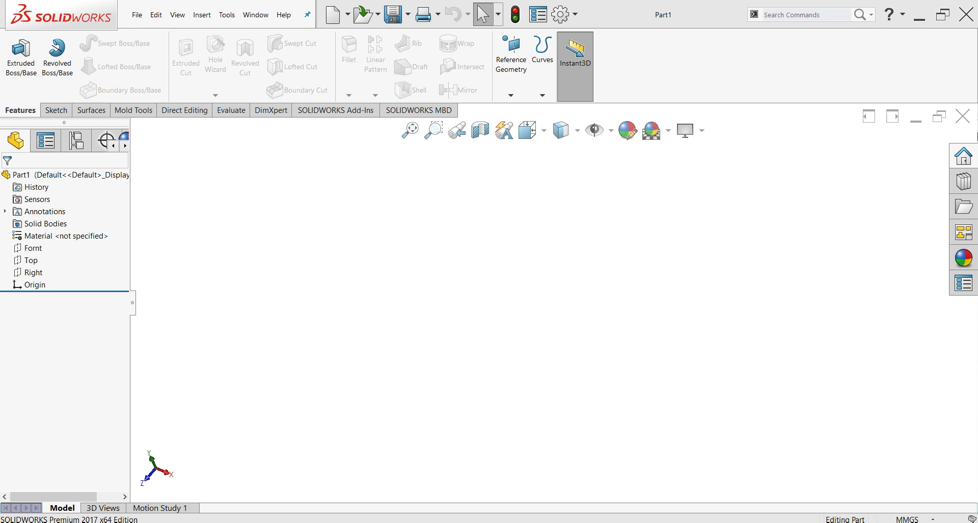
{"action": "left_click", "coordinate": [962, 116]}
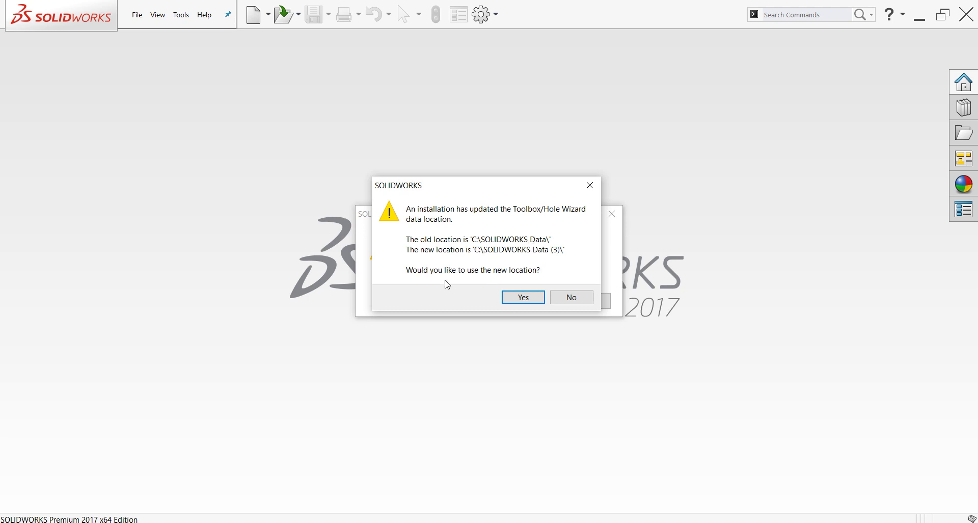
{"action": "left_click", "coordinate": [524, 298]}
{"action": "left_click", "coordinate": [572, 307]}
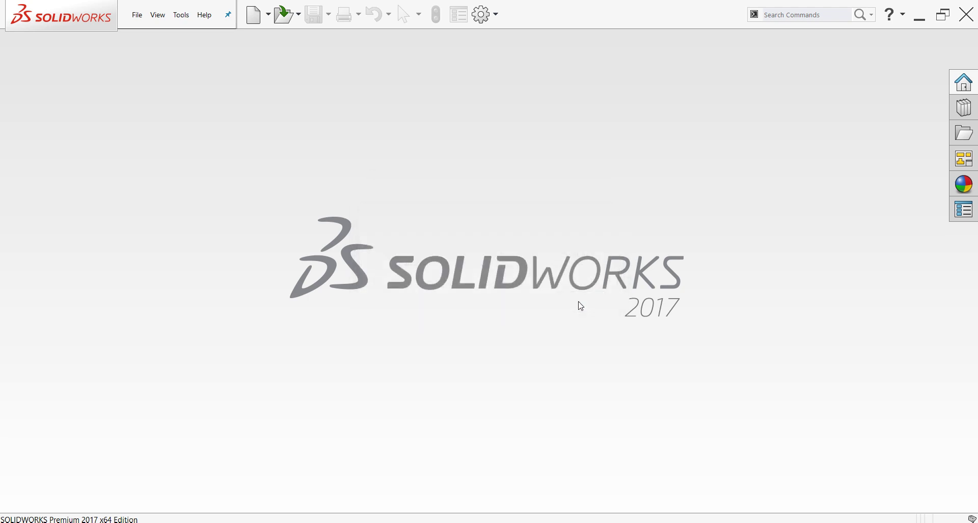
{"action": "left_click", "coordinate": [919, 21]}
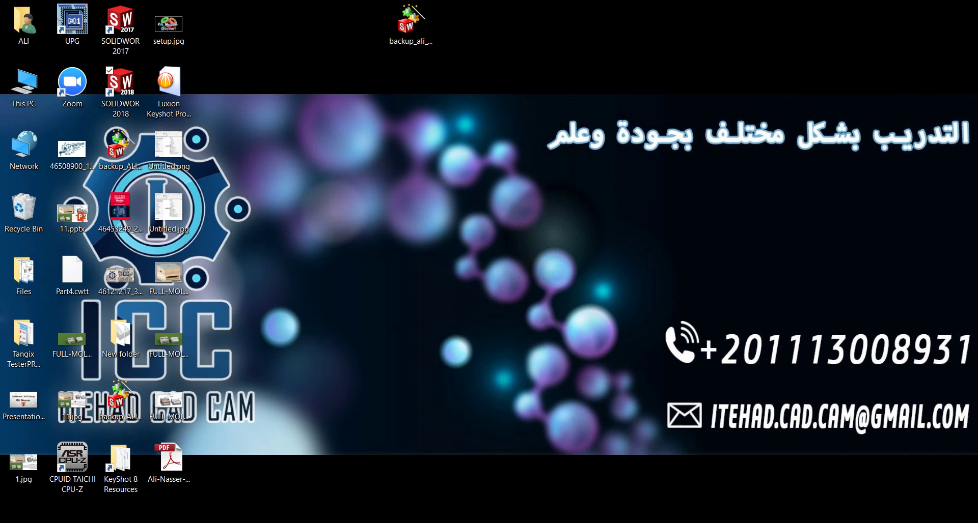
{"action": "key", "text": "alt+Tab"}
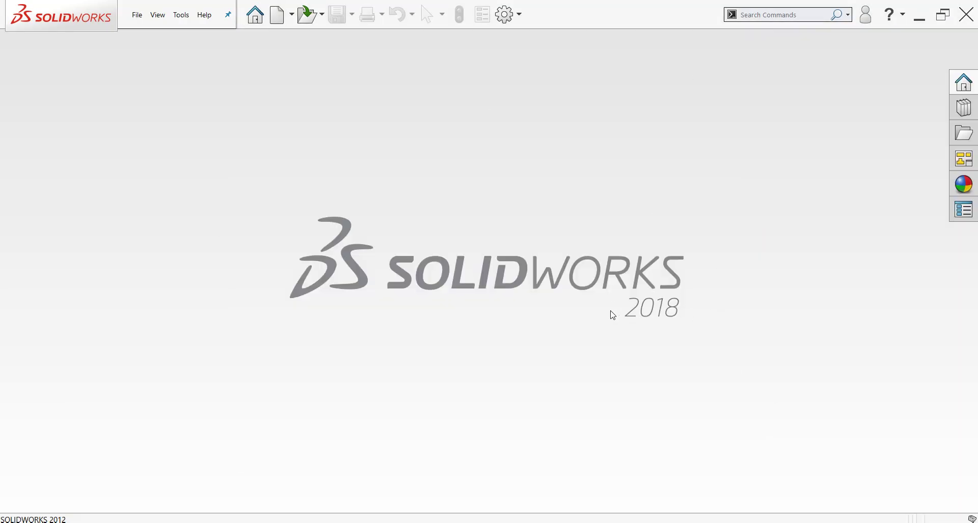
Compare both versions and open a blank new part in SOLIDWORKS 2018 and 2017 (Part2).
{"action": "key", "text": "alt+Tab"}
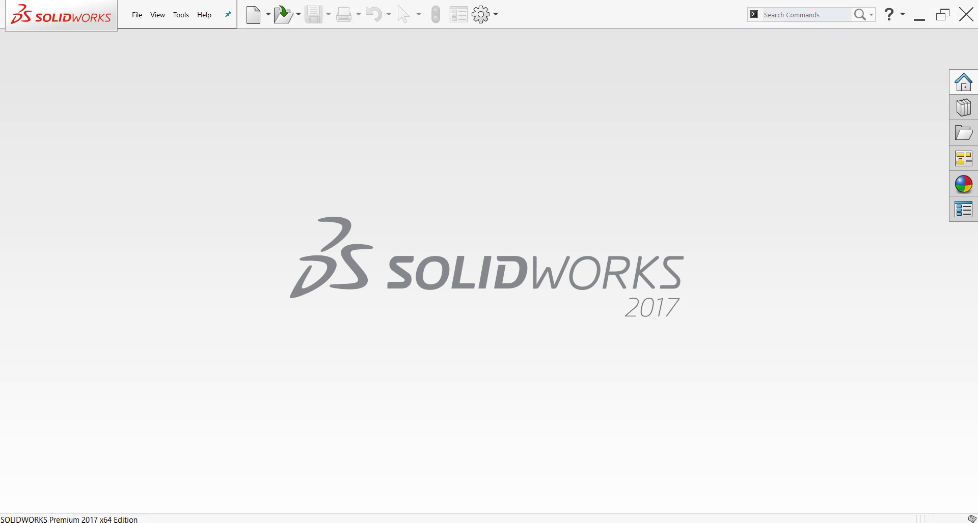
{"action": "key", "text": "alt+Tab"}
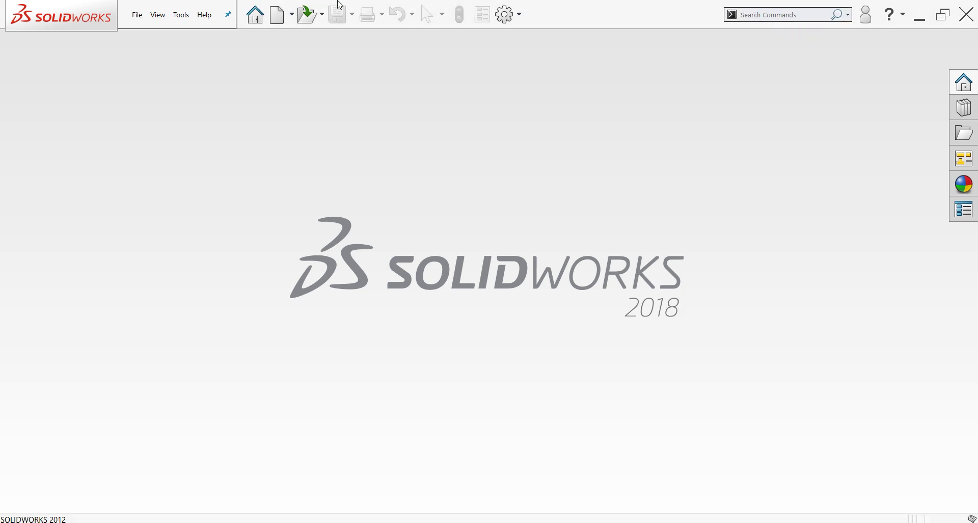
{"action": "left_click", "coordinate": [280, 22]}
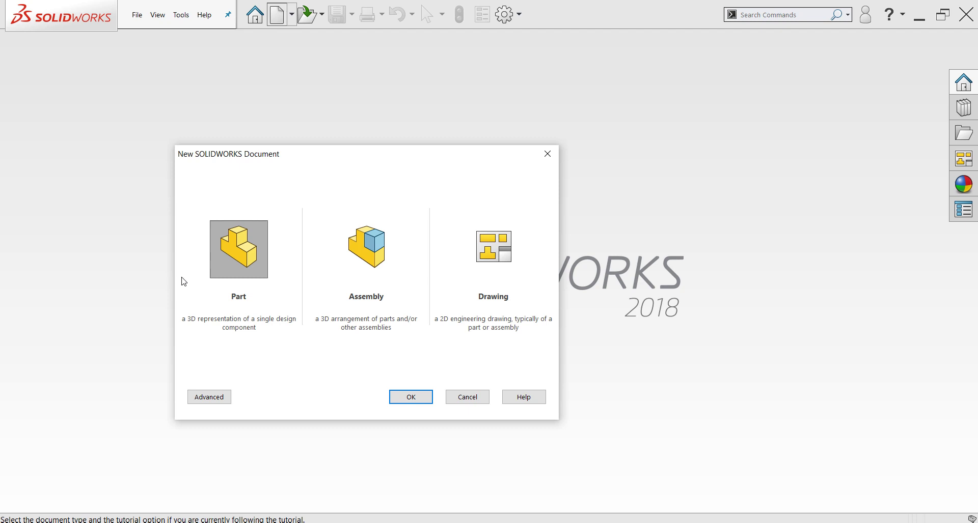
{"action": "double_click", "coordinate": [238, 261]}
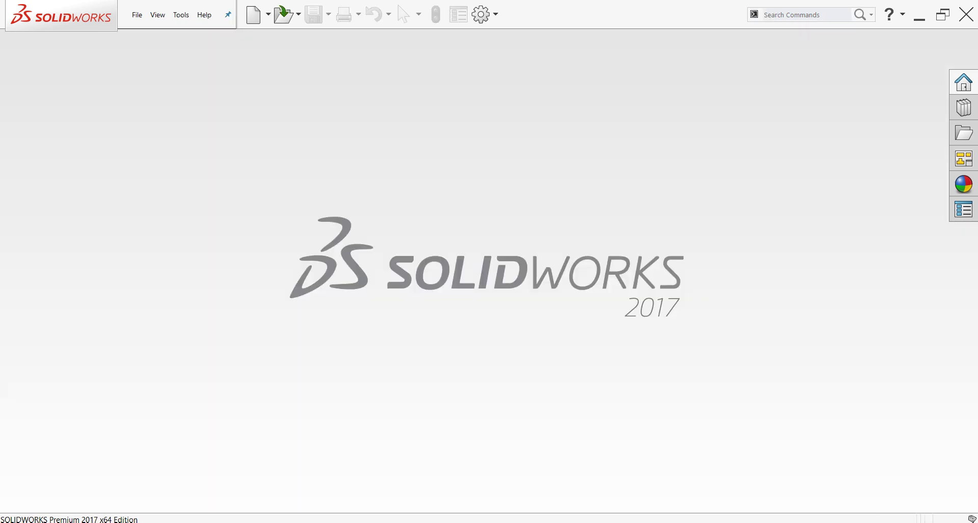
{"action": "left_click", "coordinate": [252, 24]}
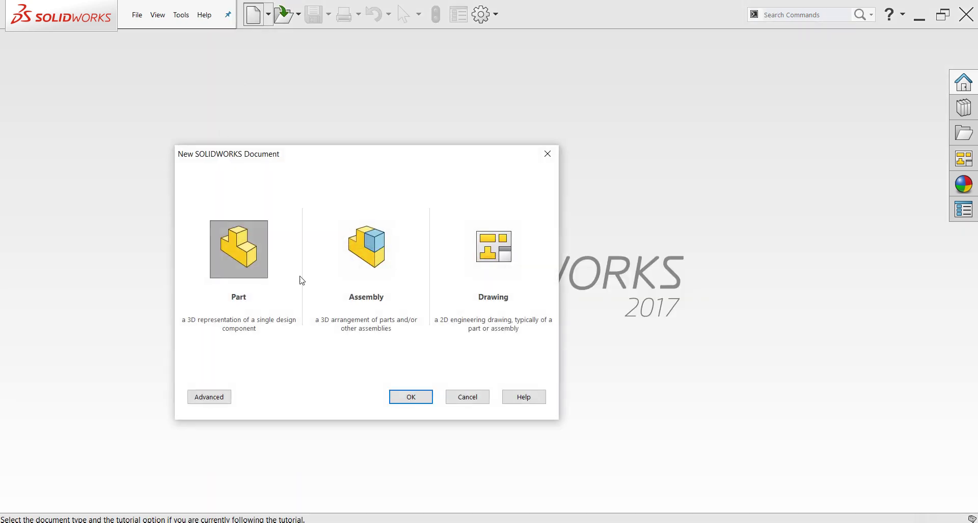
{"action": "double_click", "coordinate": [234, 245]}
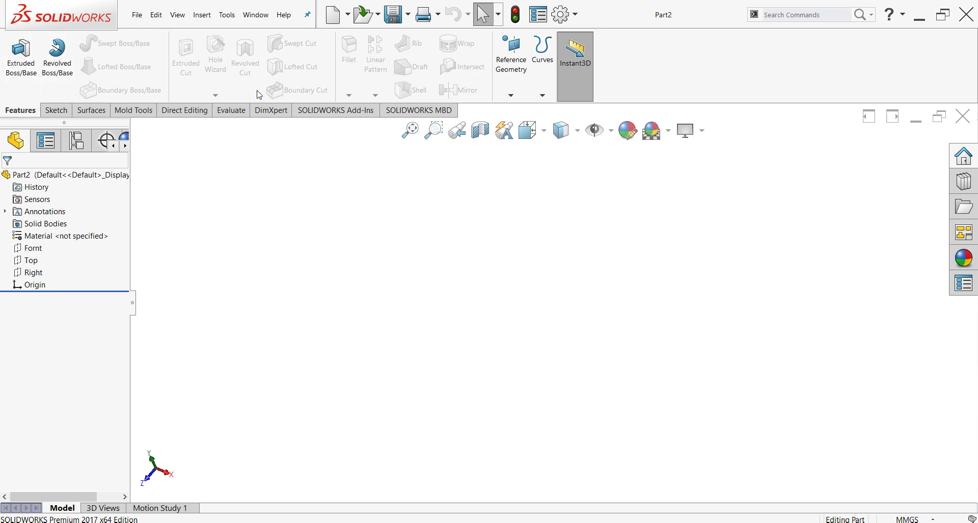
Check the Sketch and Features CommandManager tabs in the SOLIDWORKS 2018 part, ending on Sketch.
{"action": "key", "text": "alt+w"}
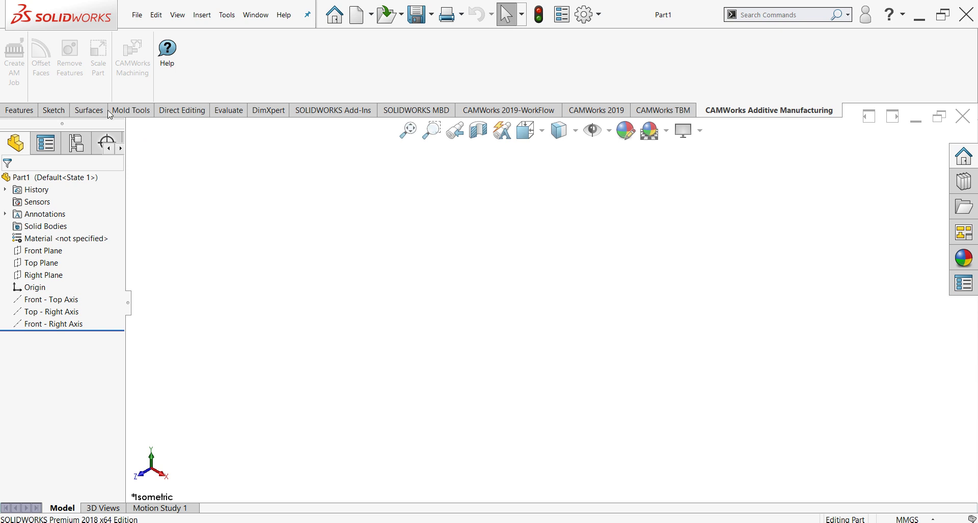
{"action": "left_click", "coordinate": [55, 110]}
{"action": "left_click", "coordinate": [16, 111]}
{"action": "left_click", "coordinate": [56, 111]}
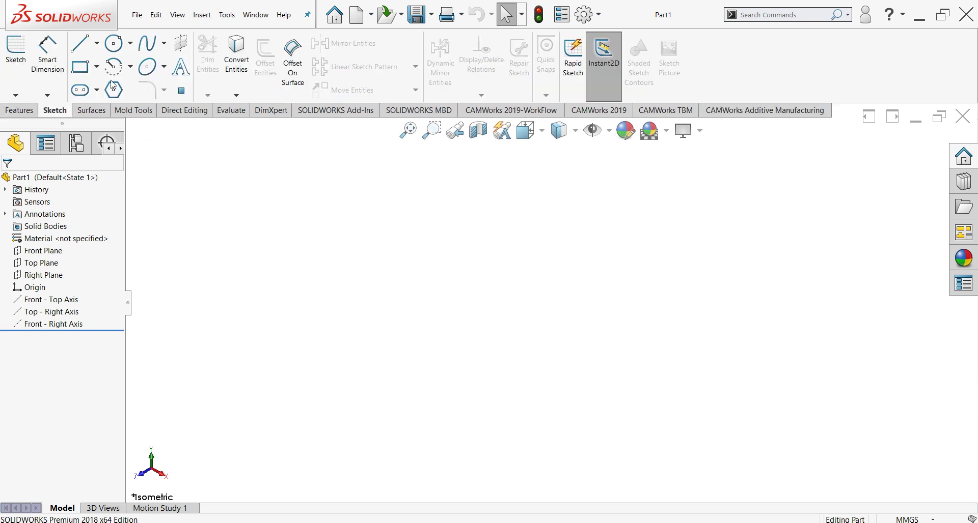